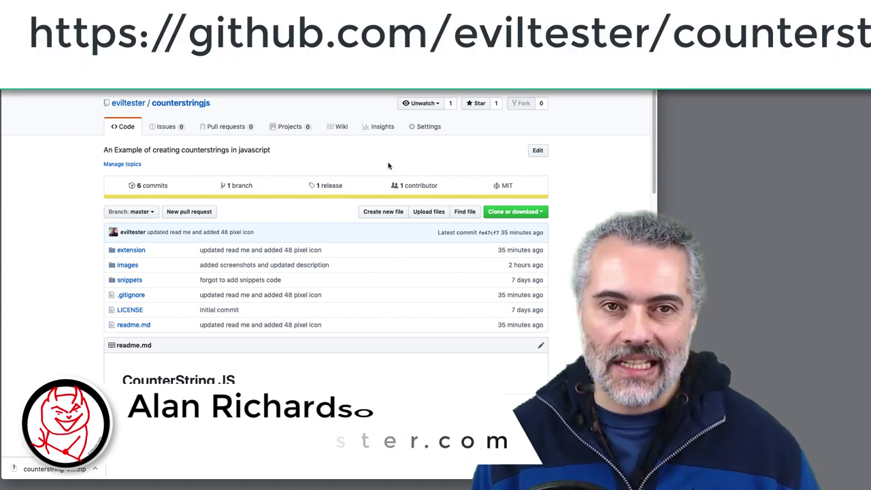
Switch to the counterstring tutorial and highlight its *3*5*7*9*12*15* example string.
key(ctrl+shift+Tab)
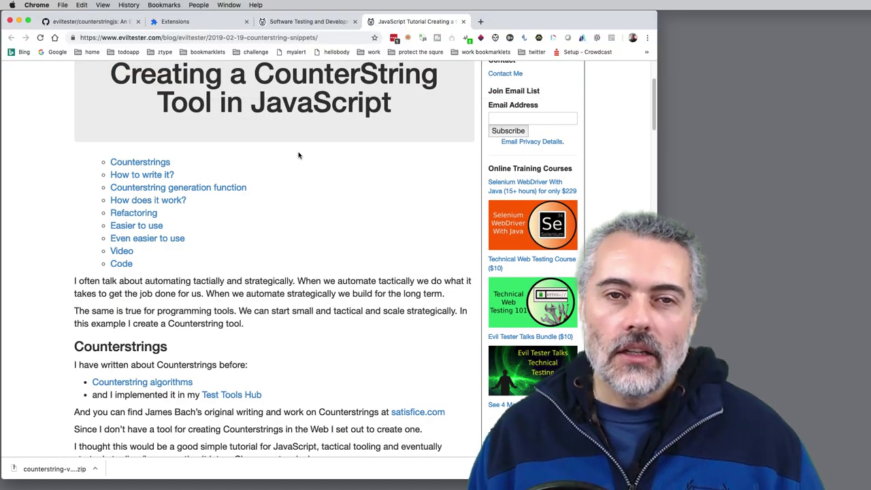
scroll(297, 154, down, 5)
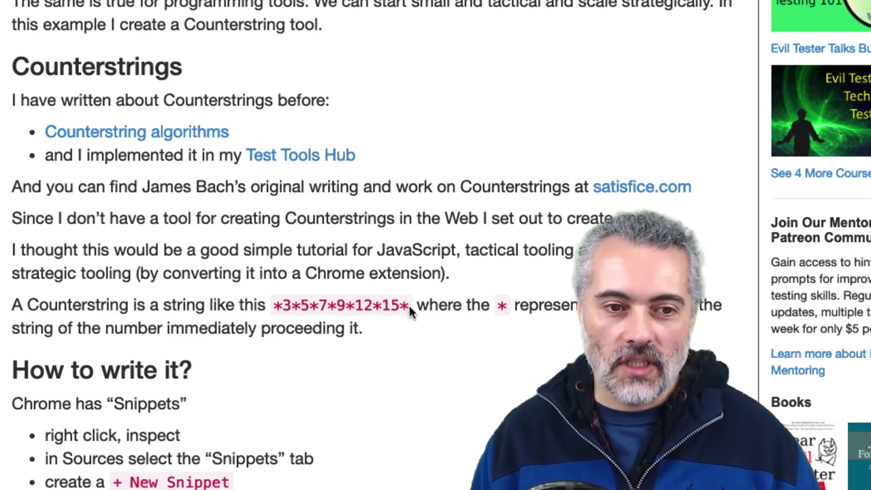
mouse_move(408, 309)
mouse_down()
mouse_move(381, 307)
mouse_move(399, 308)
mouse_up()
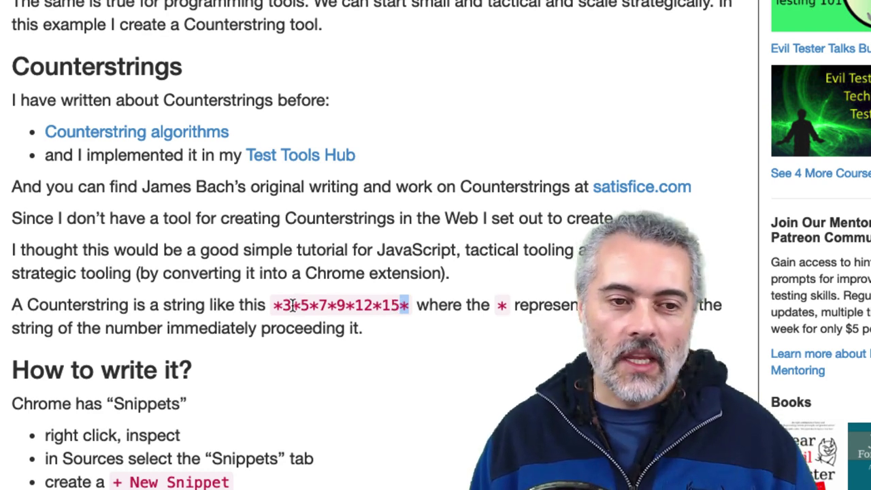
drag(274, 308, 408, 309)
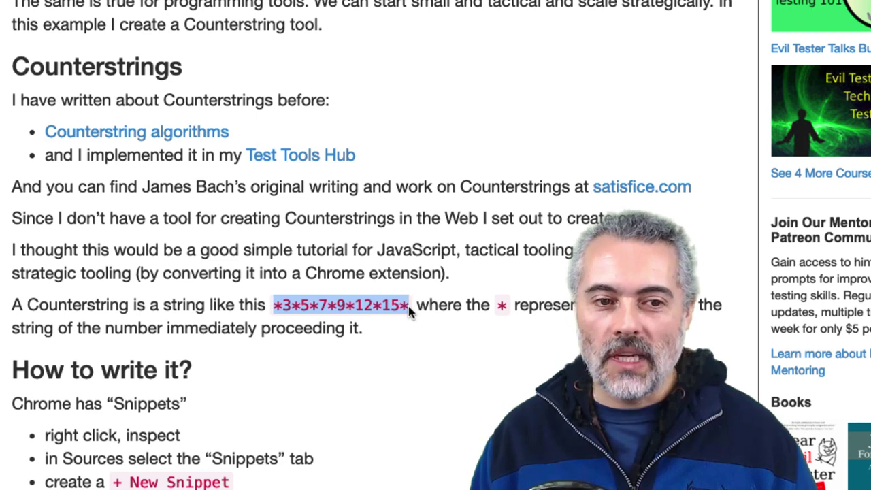
click(367, 306)
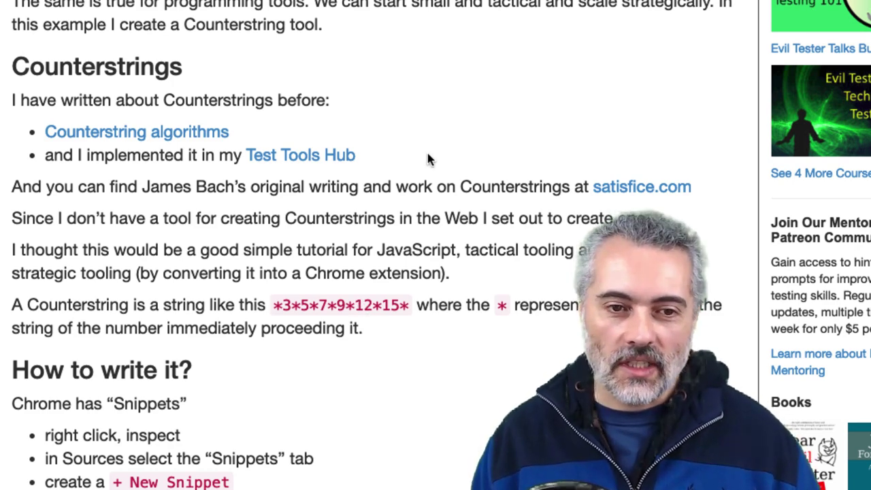
scroll(404, 142, up, 10)
scroll(404, 142, down, 8)
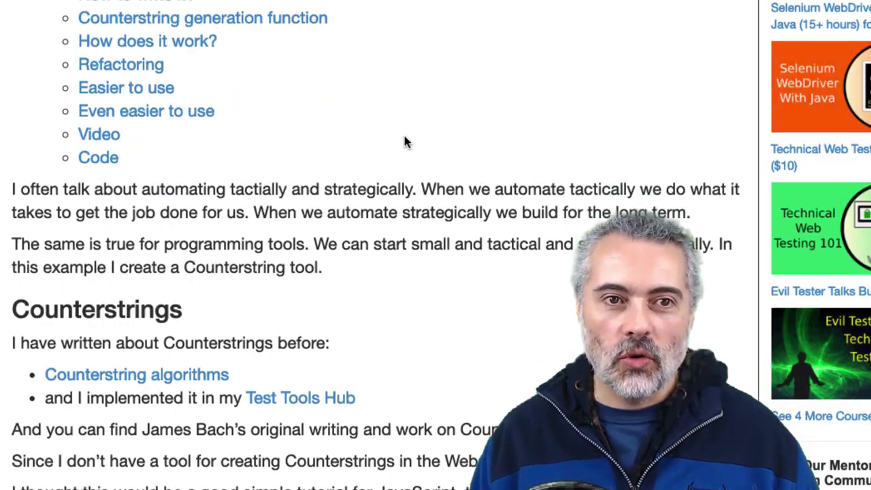
scroll(402, 144, down, 3)
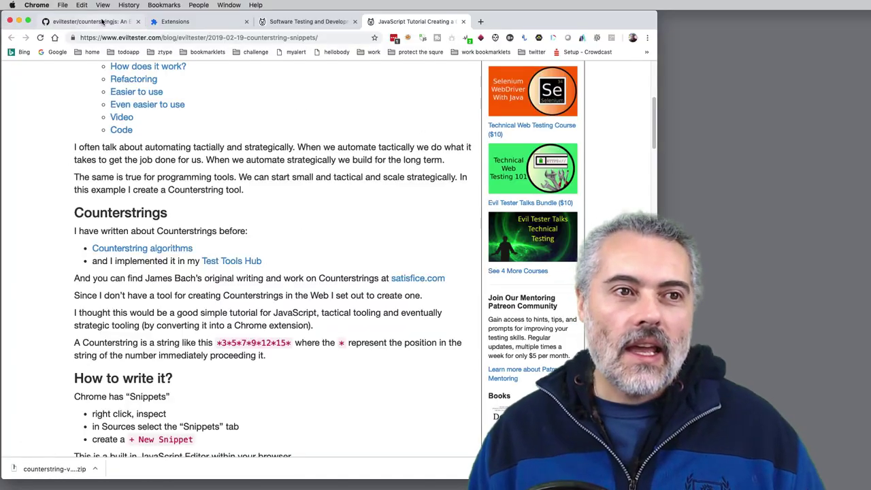
Confirm the Counterstring extension is installed, then return to the counterstringjs repo's search box.
click(95, 21)
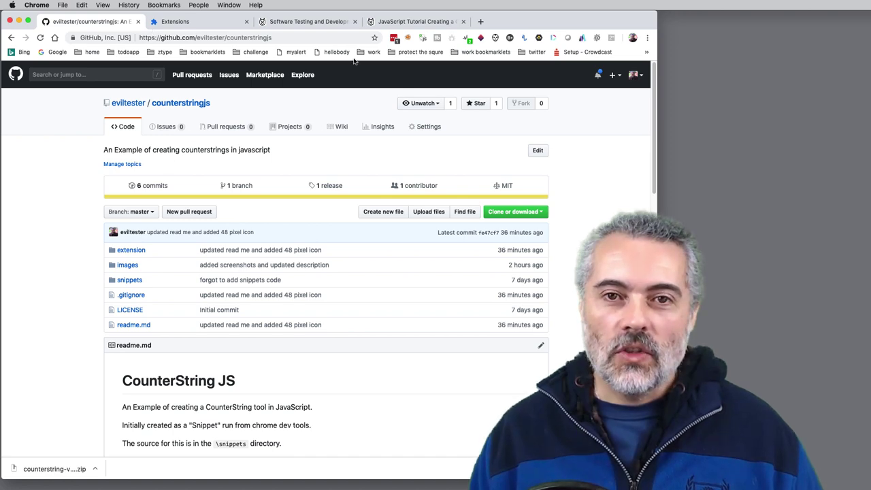
click(178, 22)
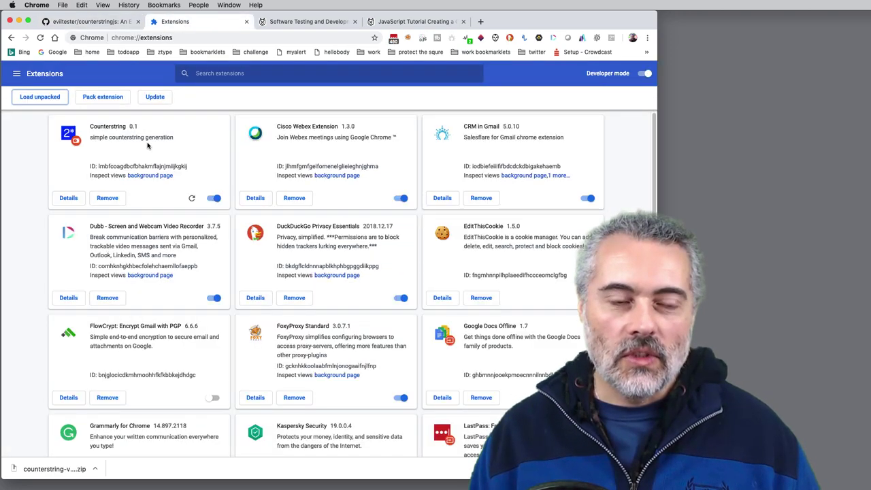
click(88, 23)
click(93, 75)
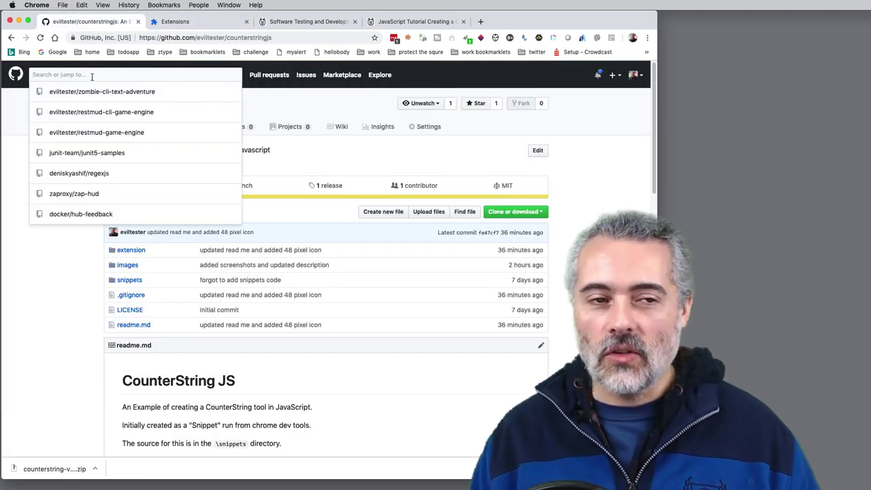
Generate a 100-character counterstring in the GitHub search box and search with it.
right_click(91, 77)
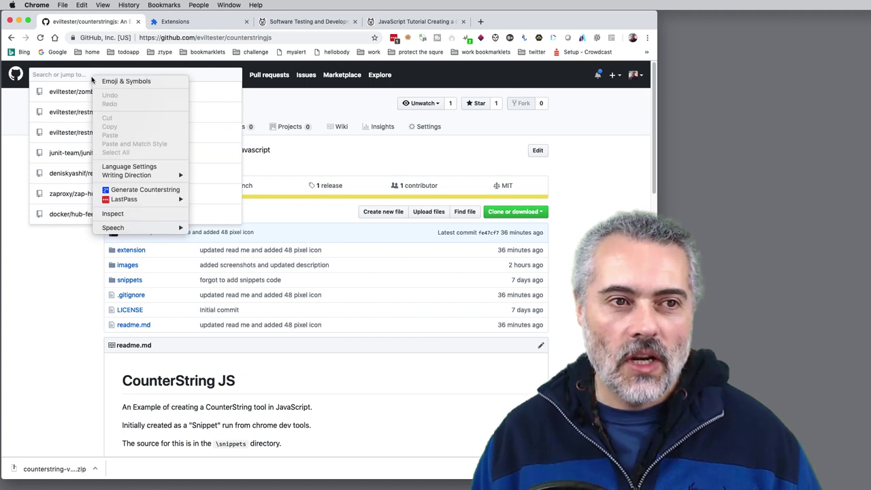
click(146, 192)
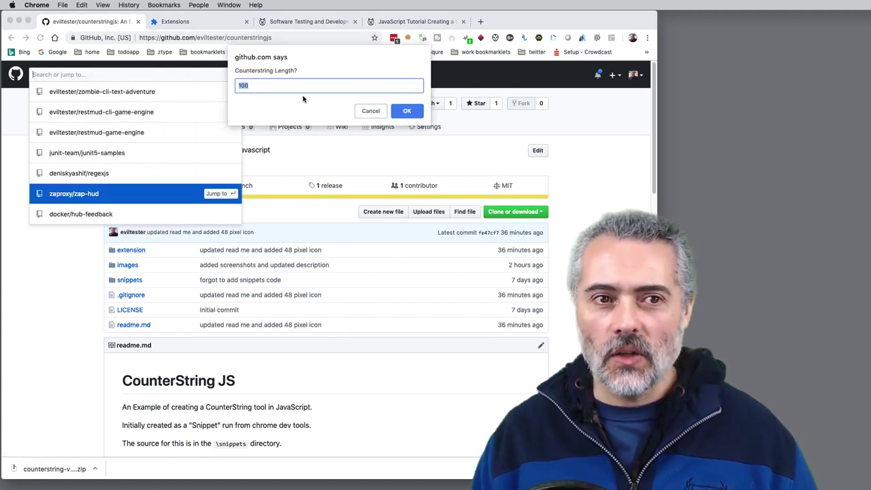
click(407, 111)
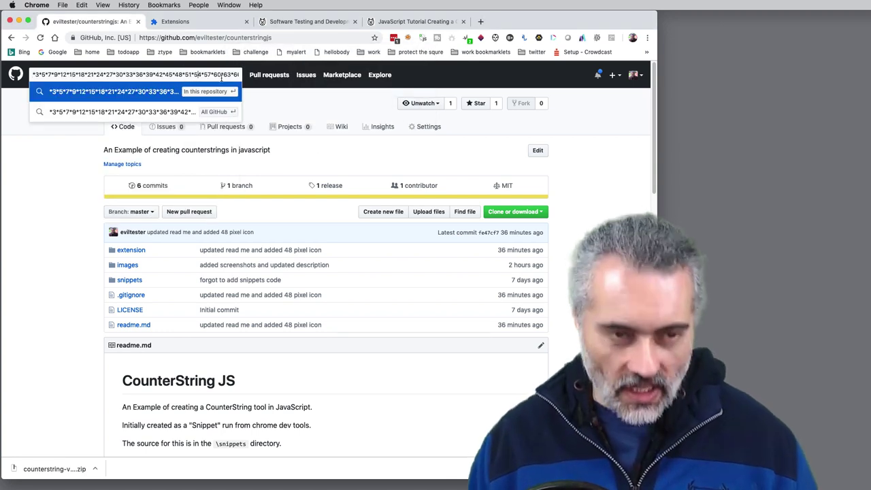
key(End)
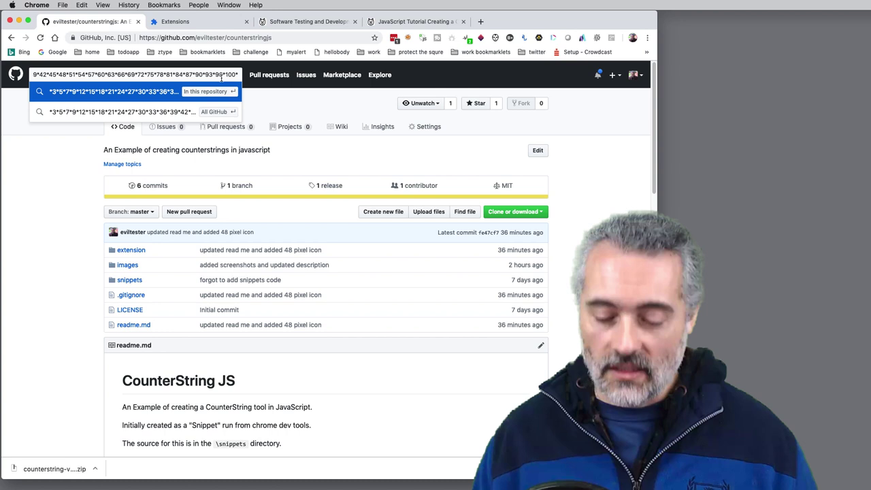
key(Return)
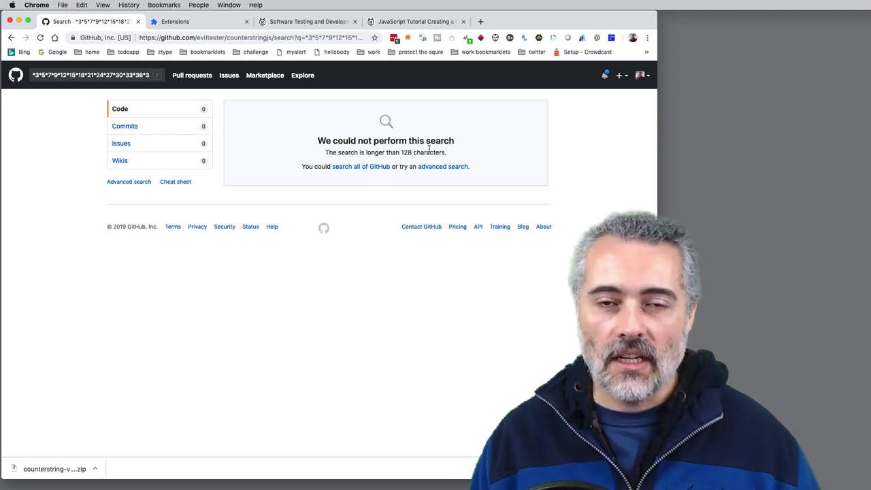
Open Chrome DevTools on the Console beside the failed GitHub search page.
click(128, 76)
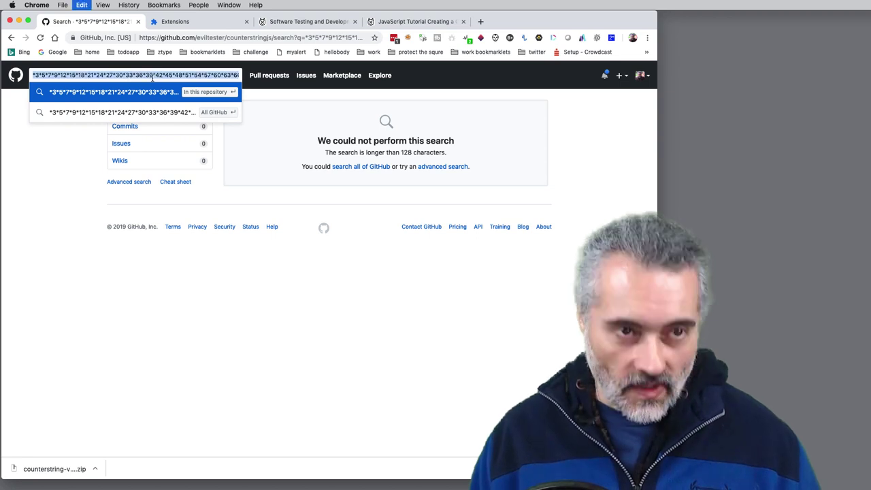
key(Down)
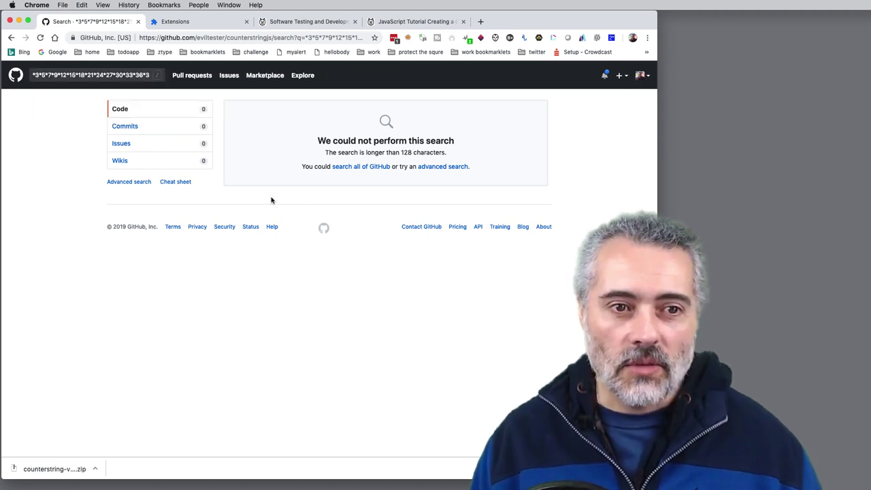
right_click(271, 200)
click(328, 334)
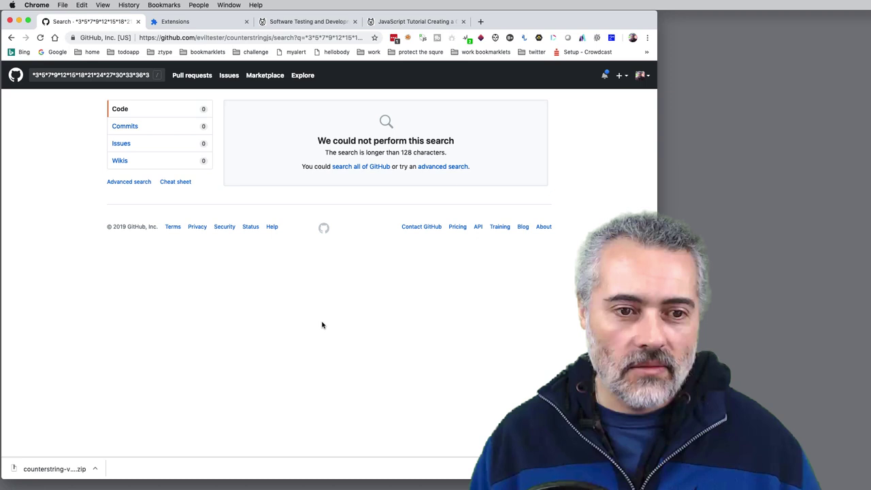
click(453, 72)
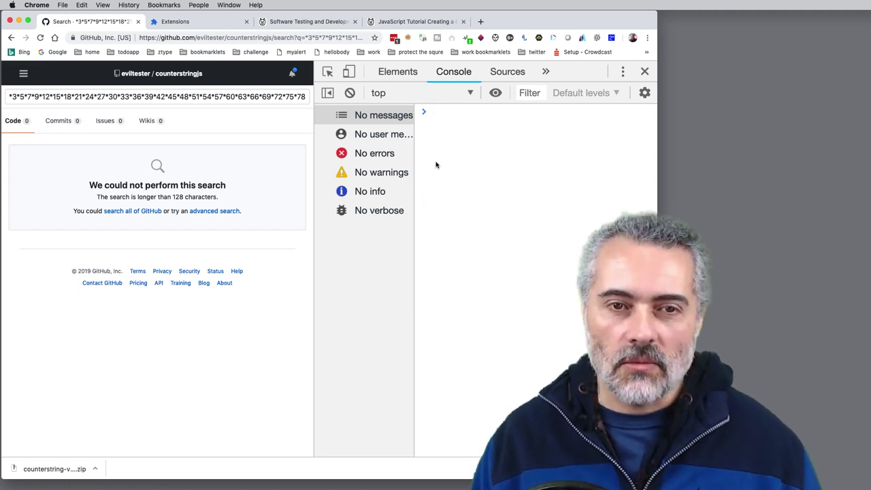
Evaluate the pasted counterstring's .length in the console, confirming it is 100 characters.
text(")
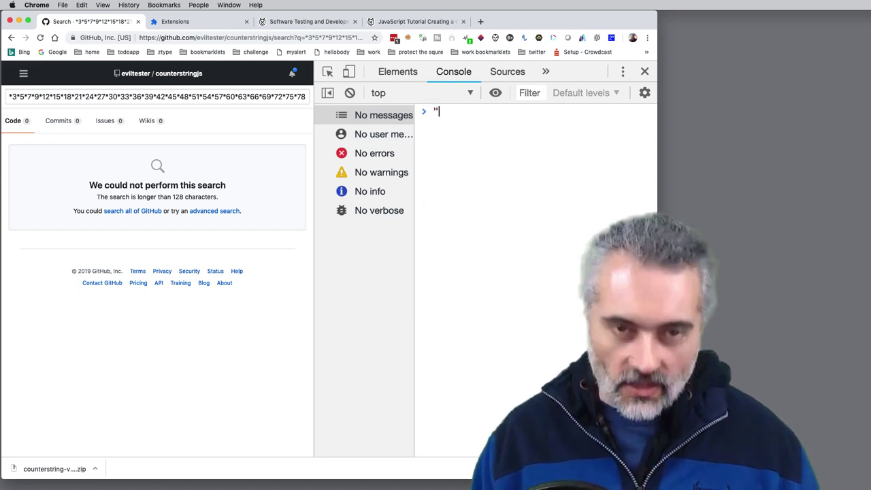
text(*3*5*7*9*12*15*18*21*24*27*30*33*36*39*42*45*48*51*54*57*60*63*66*69*72*75*78*81*84*87*90*93*96*100*)
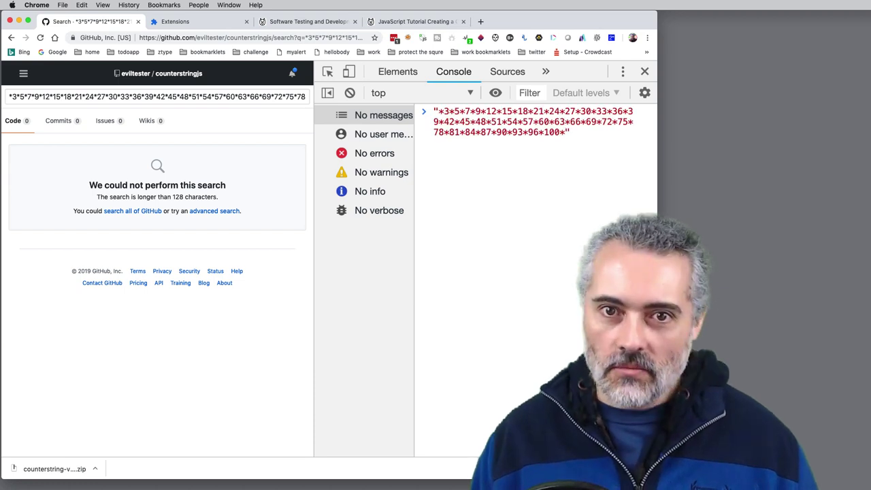
text(.leng)
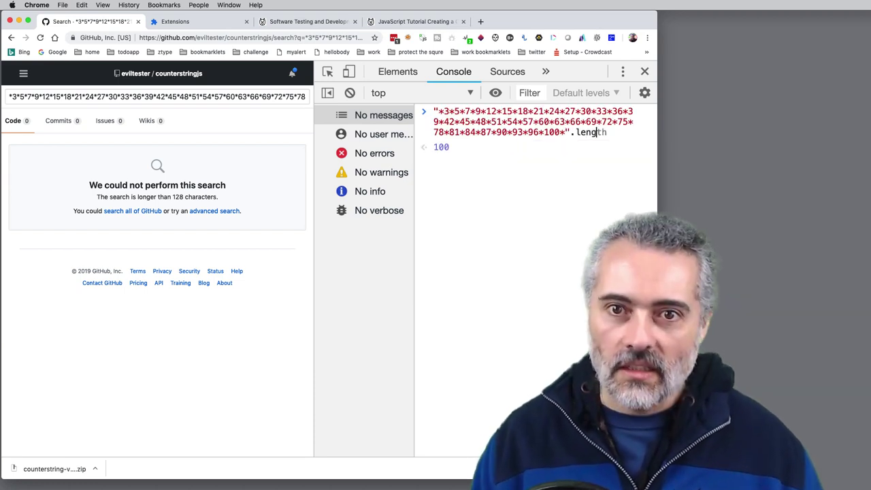
text(th)
key(Return)
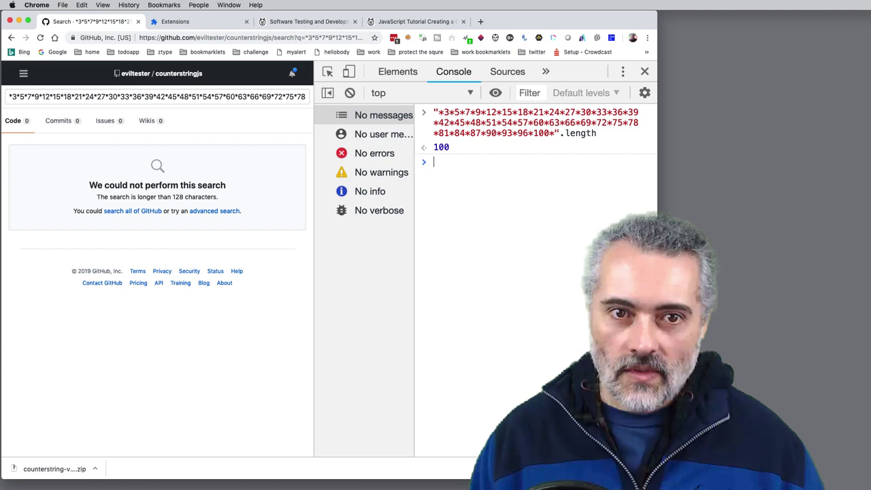
click(207, 96)
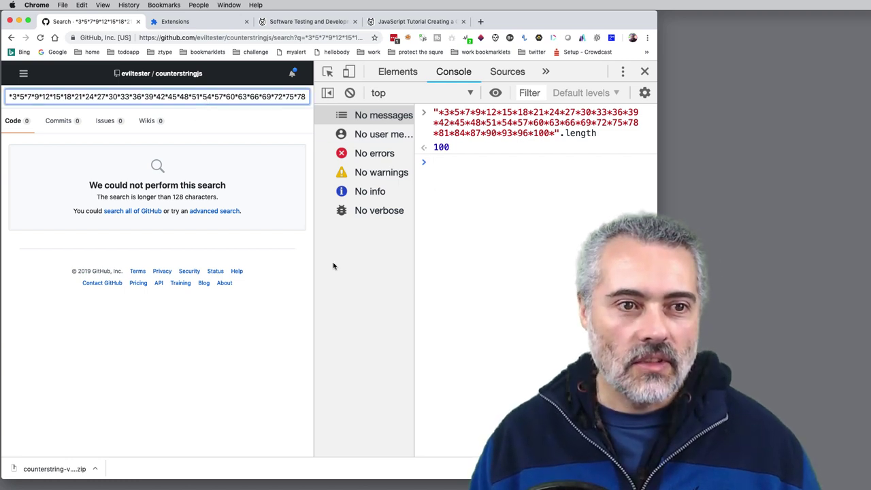
Widen the GitHub page and rerun the search with the trailing 100* removed.
drag(313, 306, 465, 297)
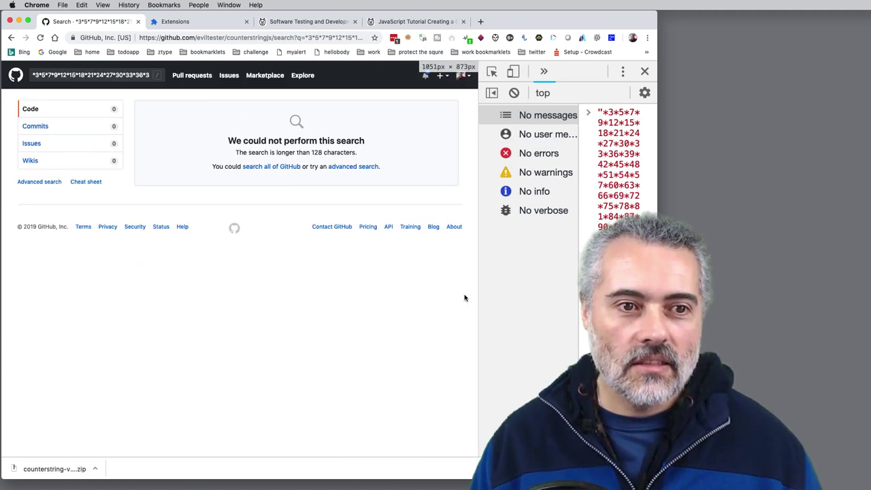
click(148, 77)
key(super+Right)
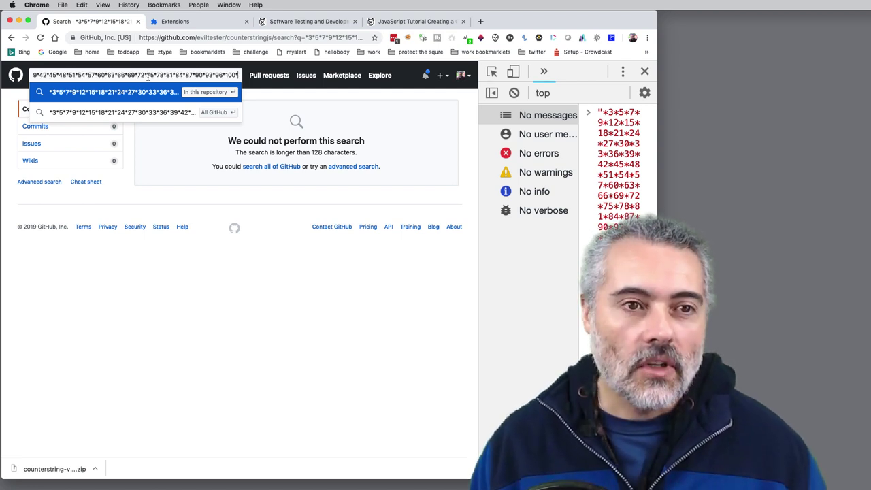
key(BackSpace)
key(BackSpace)
key(BackSpace)
key(BackSpace)
key(Return)
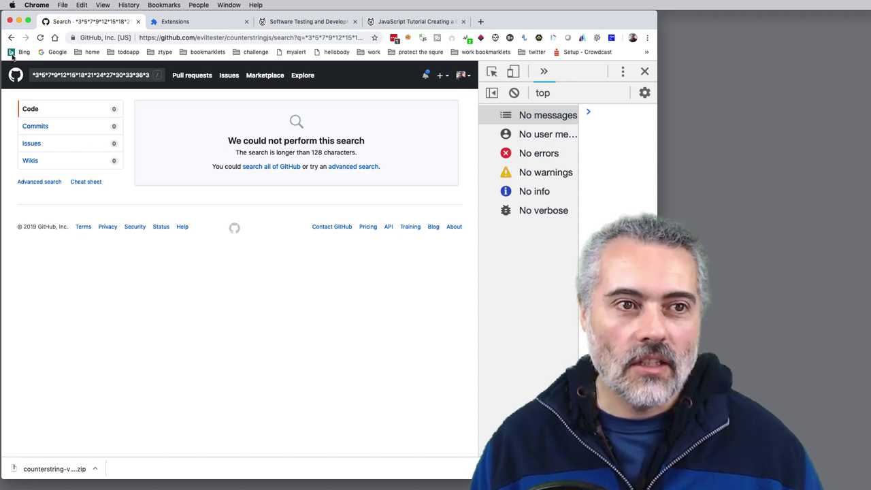
Trim the counterstring to end at 66* and search, getting no code matches.
click(101, 78)
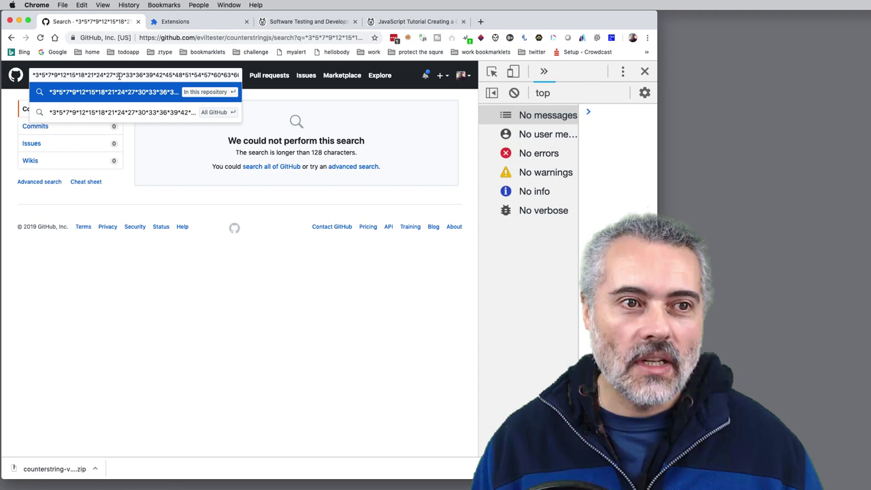
key(End)
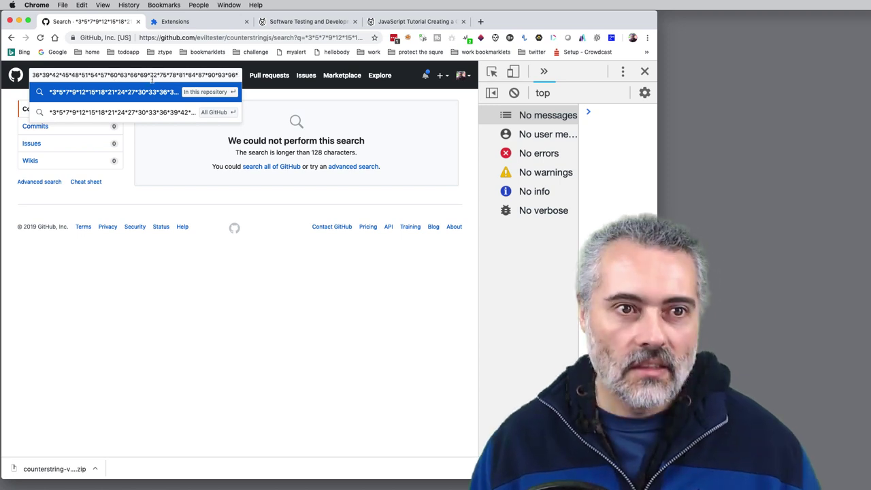
click(142, 76)
key(shift+End)
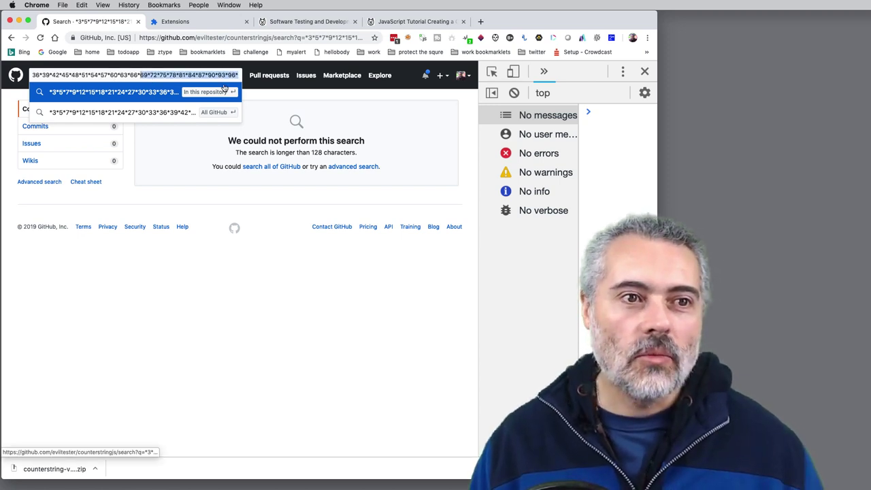
key(BackSpace)
key(Return)
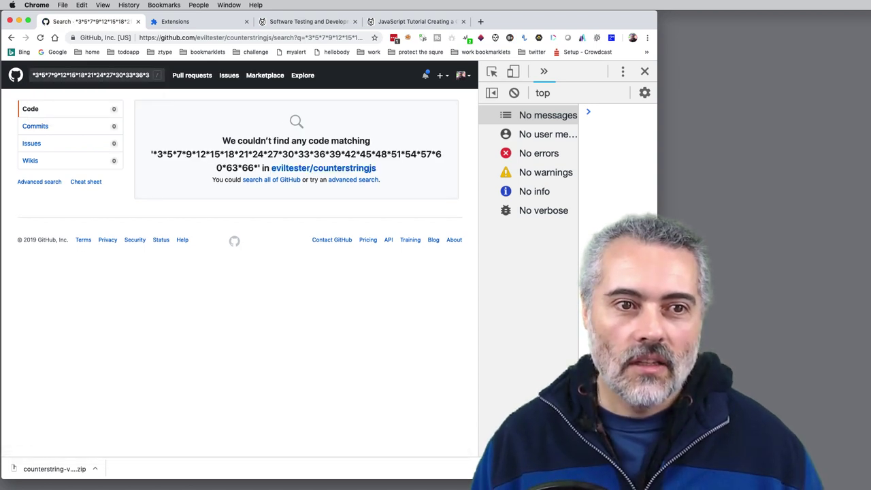
click(125, 75)
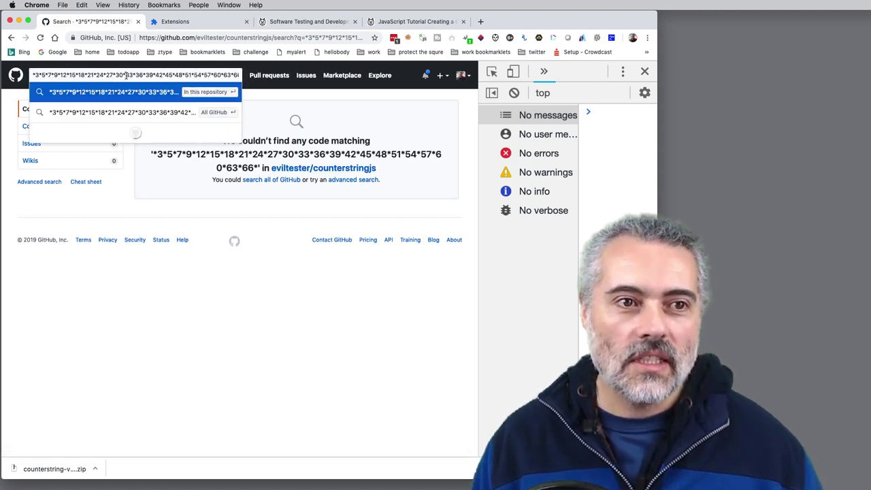
Generate a 90-character counterstring in the search box and search with it.
right_click(161, 77)
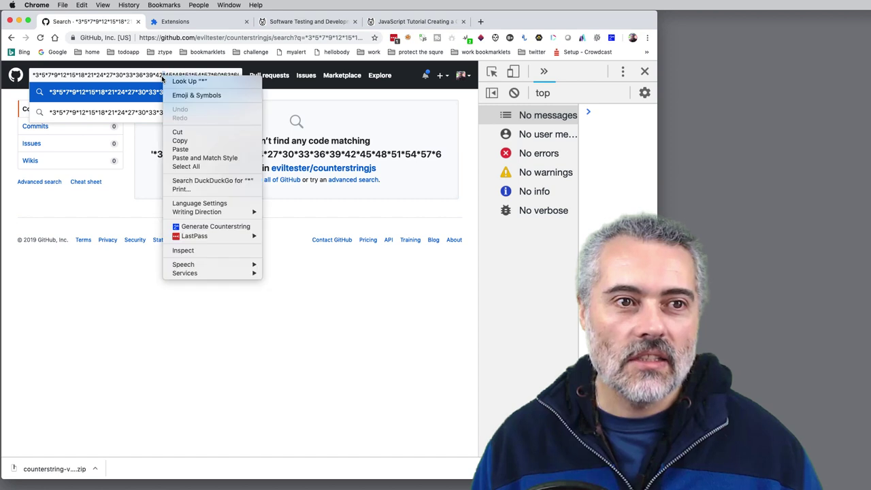
click(202, 226)
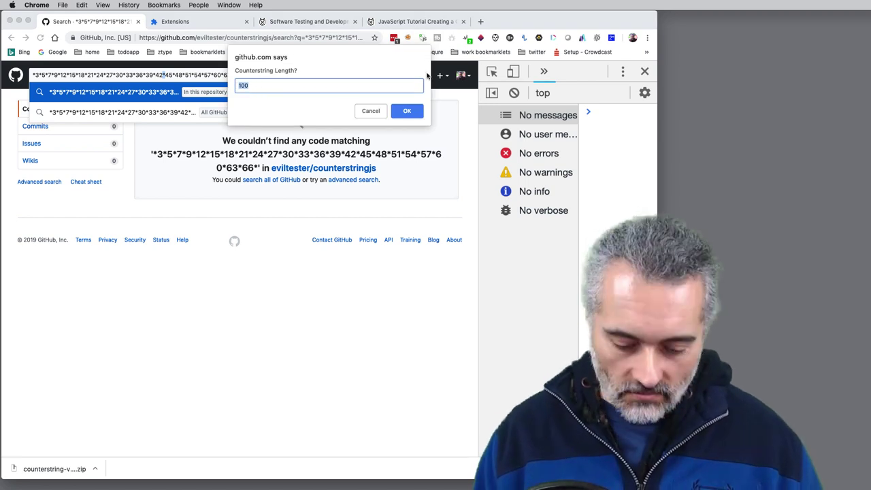
text(90)
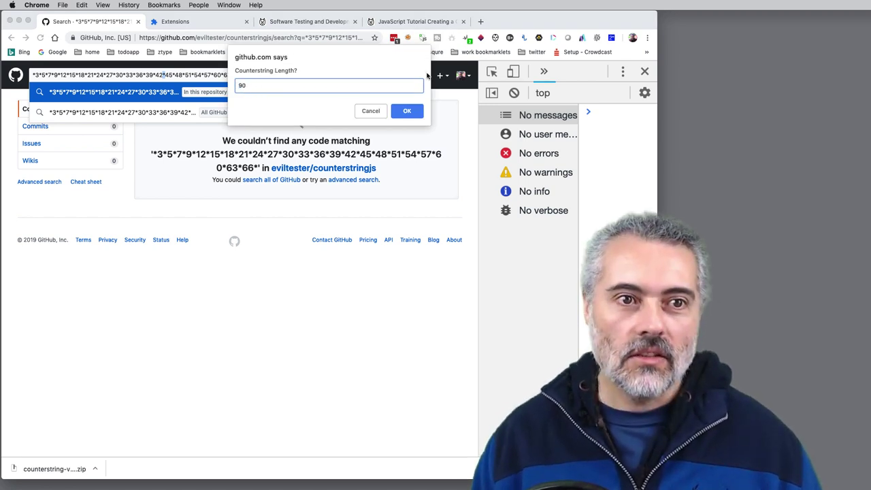
key(Return)
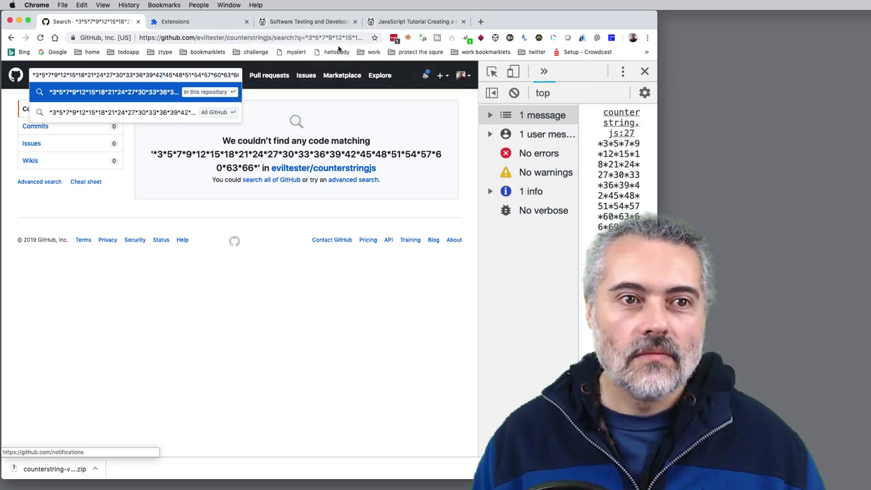
key(Return)
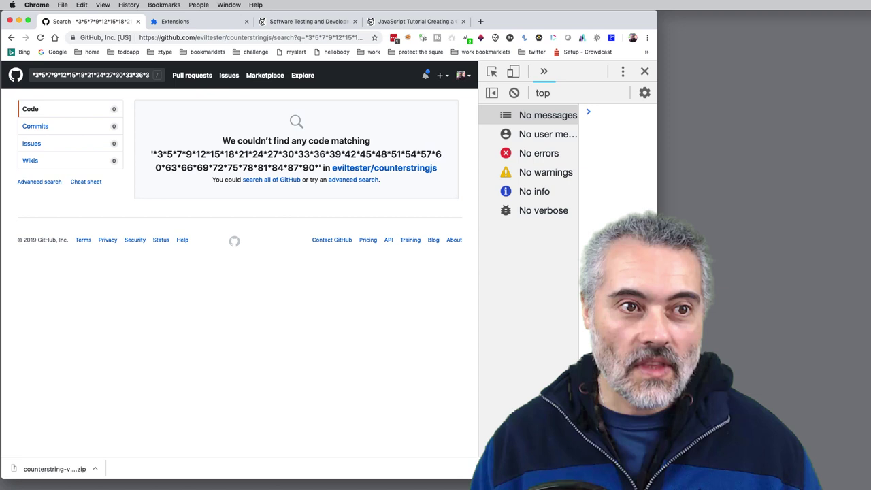
Generate a new counterstring ending at 95* and search, getting no code matches.
click(136, 73)
right_click(136, 74)
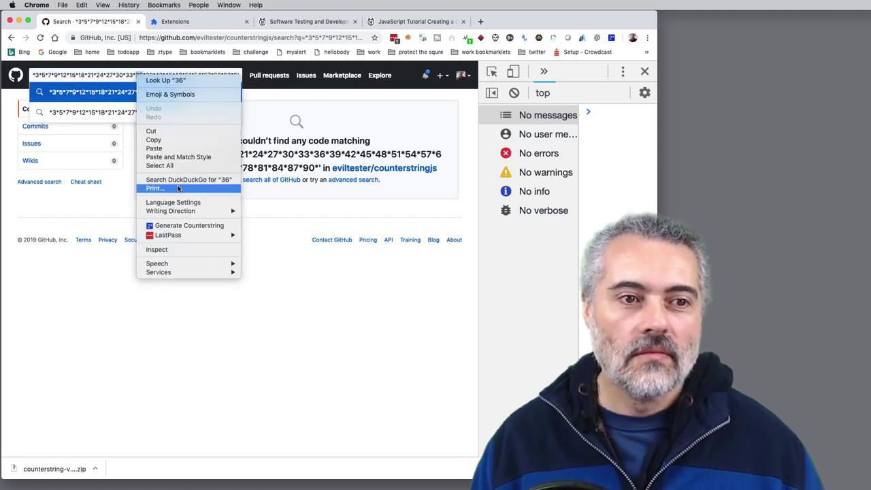
click(191, 226)
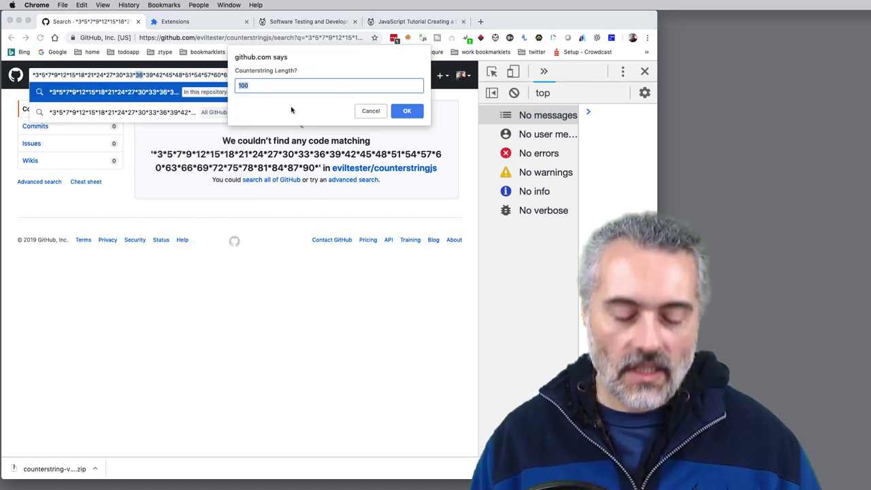
text(80)
key(Return)
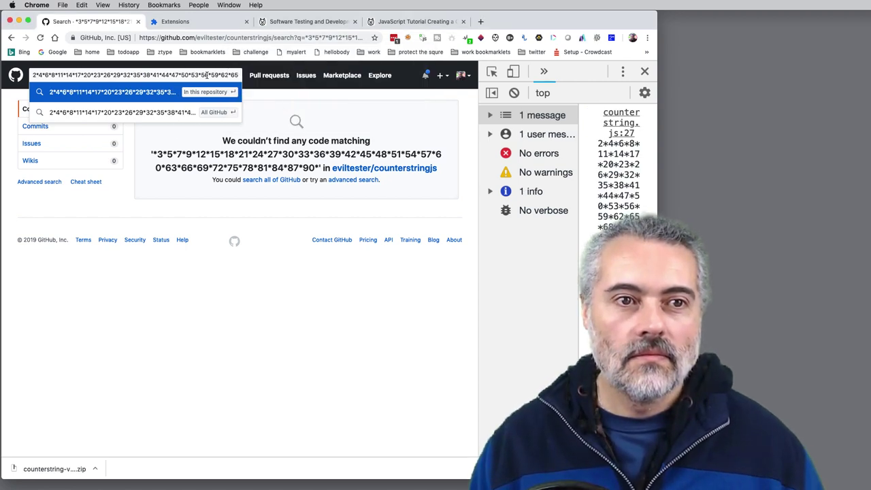
key(Return)
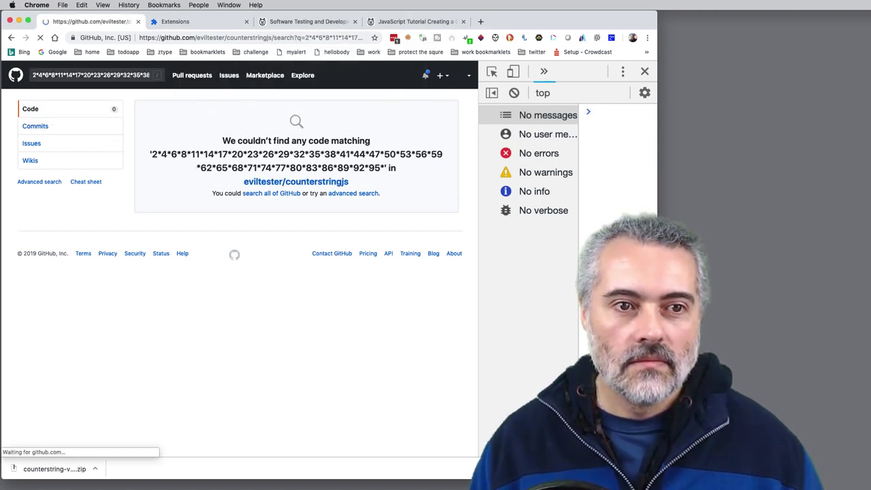
Search a 97-character counterstring, which GitHub rejects as longer than 128 characters.
right_click(135, 75)
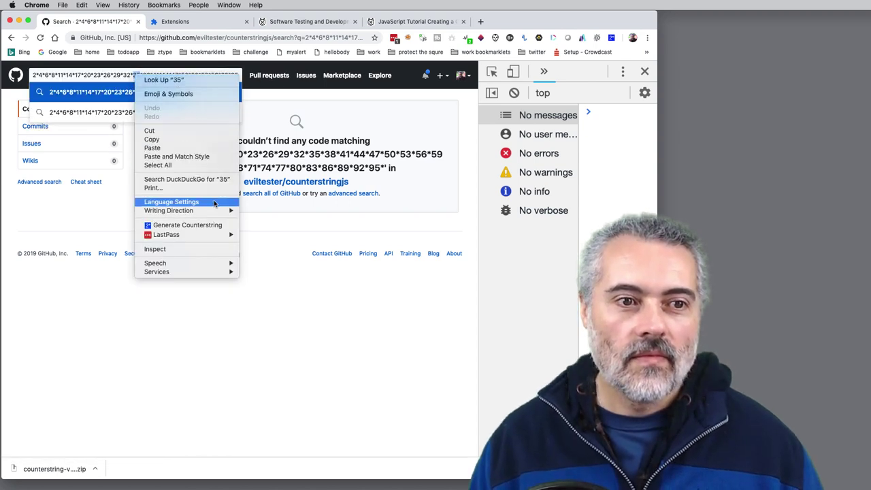
click(213, 226)
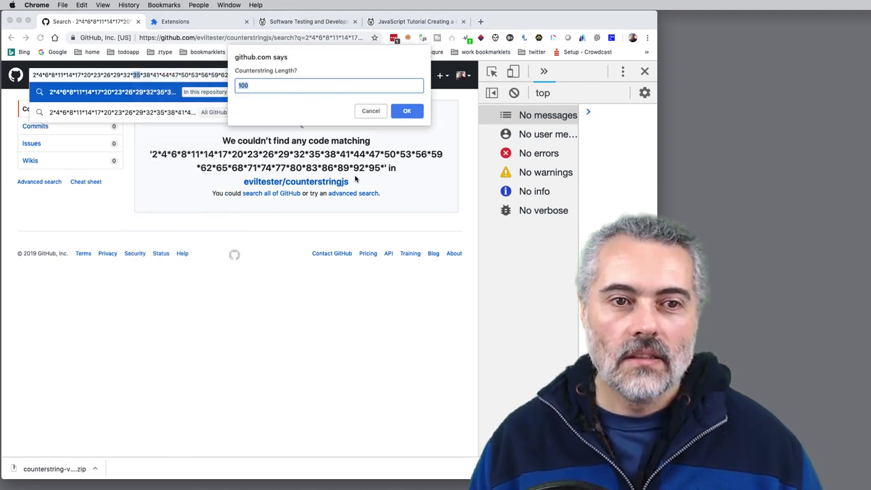
click(275, 87)
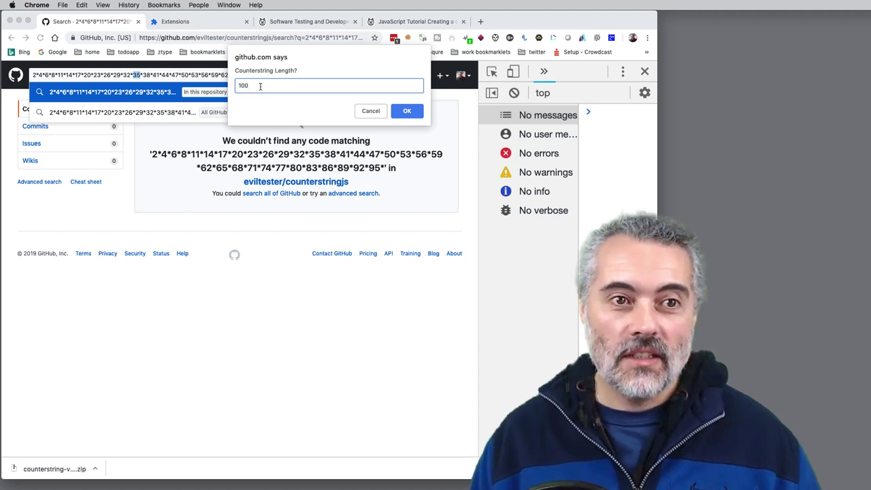
drag(260, 86, 223, 88)
text(70)
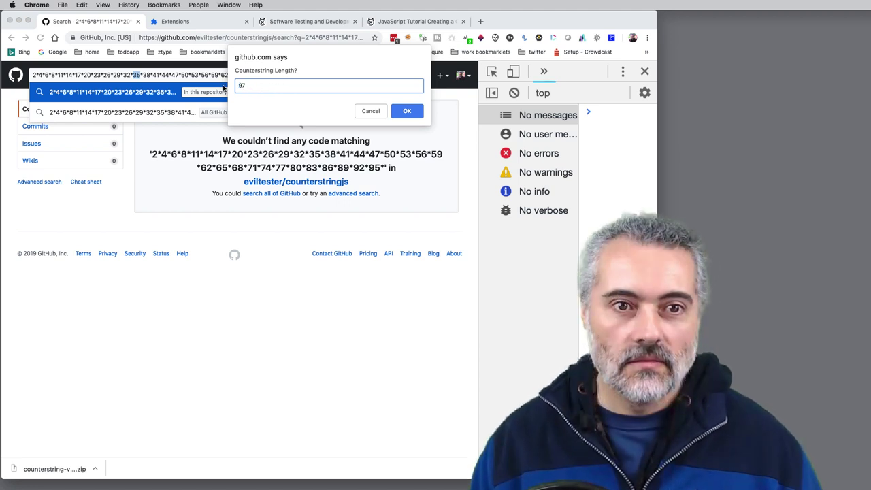
key(Return)
key(Return)
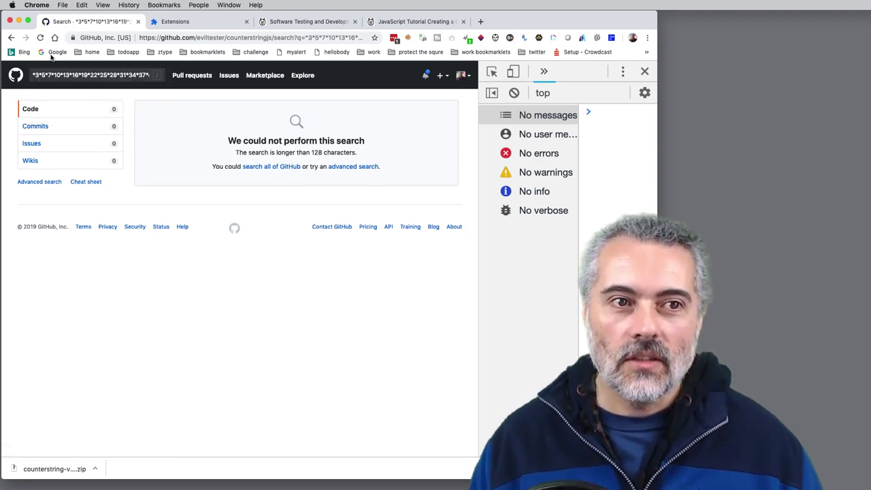
Generate a 96-character counterstring into the GitHub search box.
click(123, 79)
right_click(123, 80)
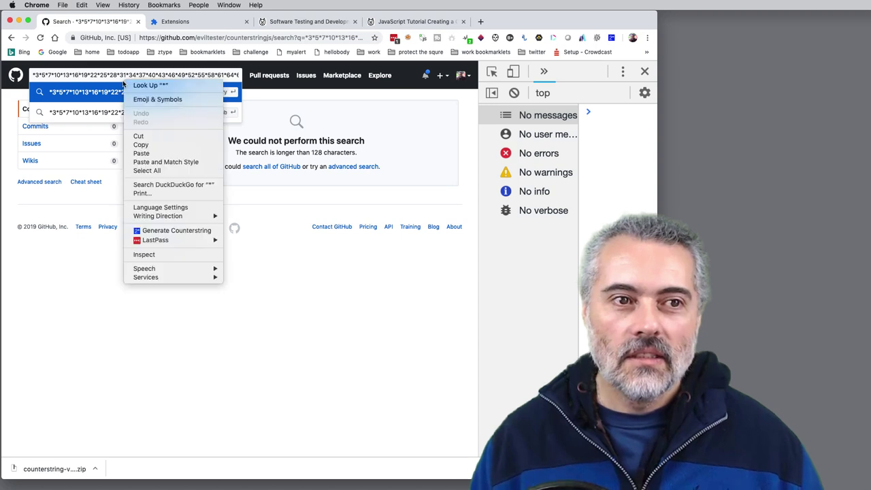
click(182, 230)
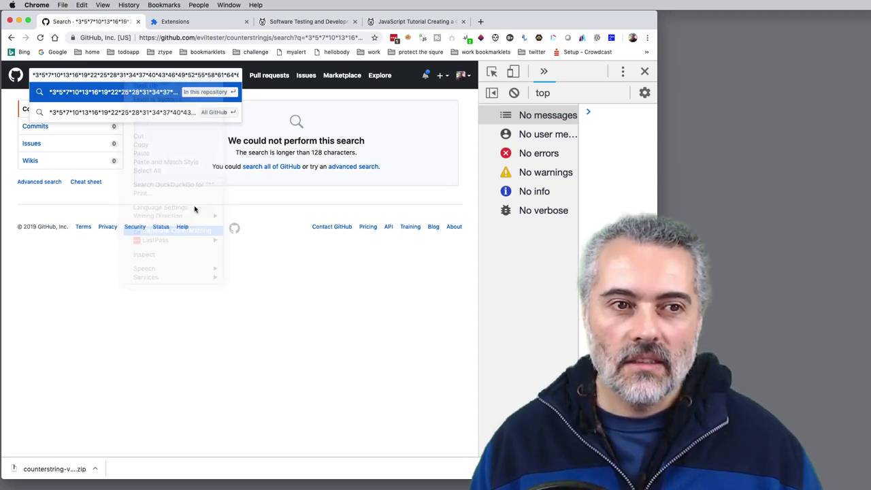
text(80)
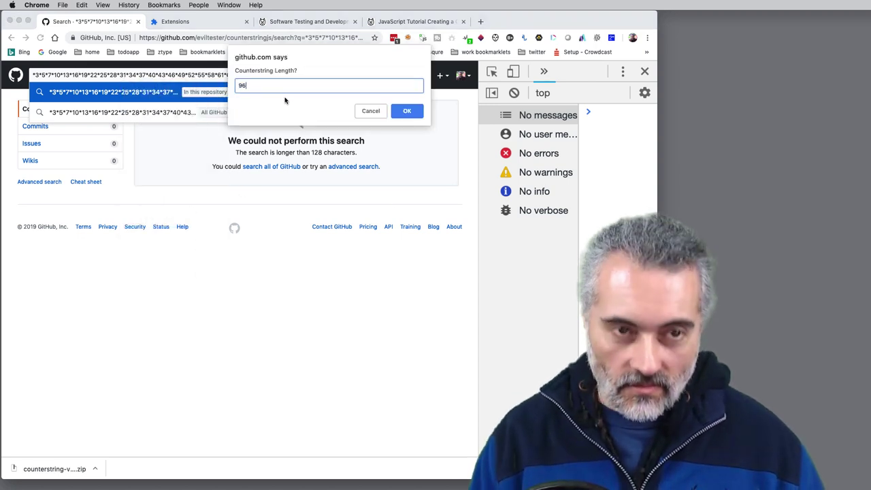
key(Return)
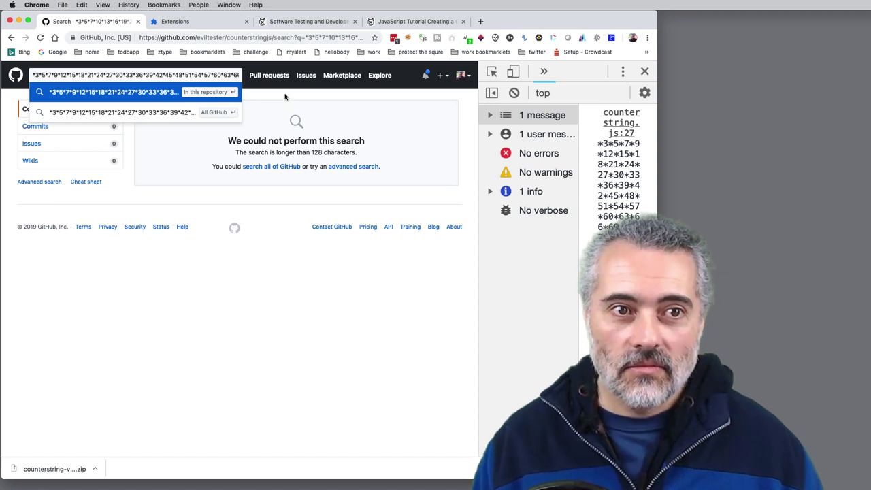
Submit the 96-character search, then generate and submit a new counterstring starting 2*4*6*8*11*.
key(Return)
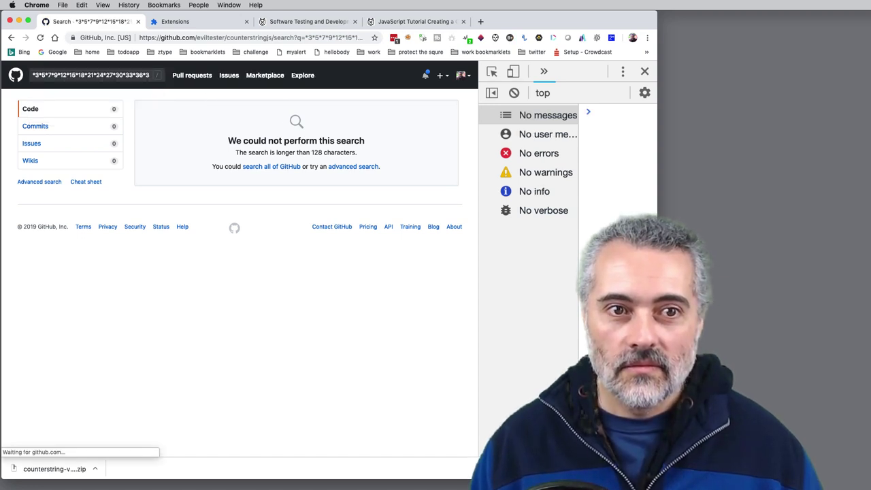
click(126, 75)
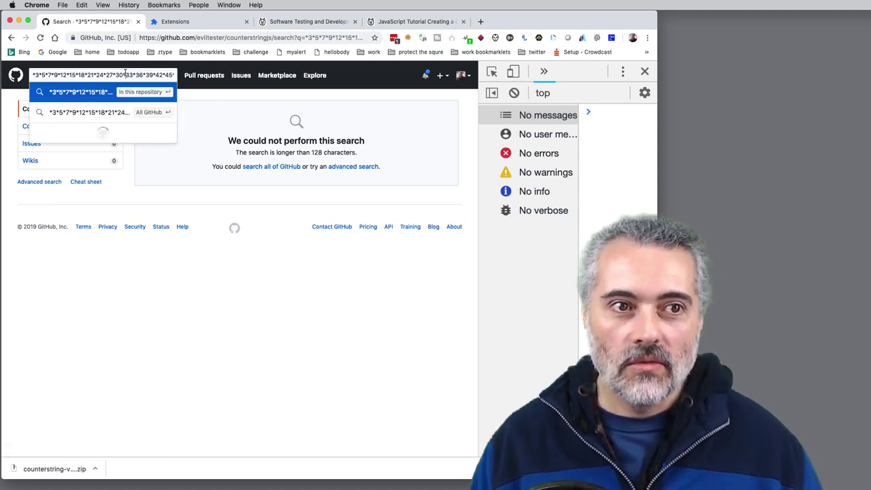
right_click(128, 77)
right_click(113, 76)
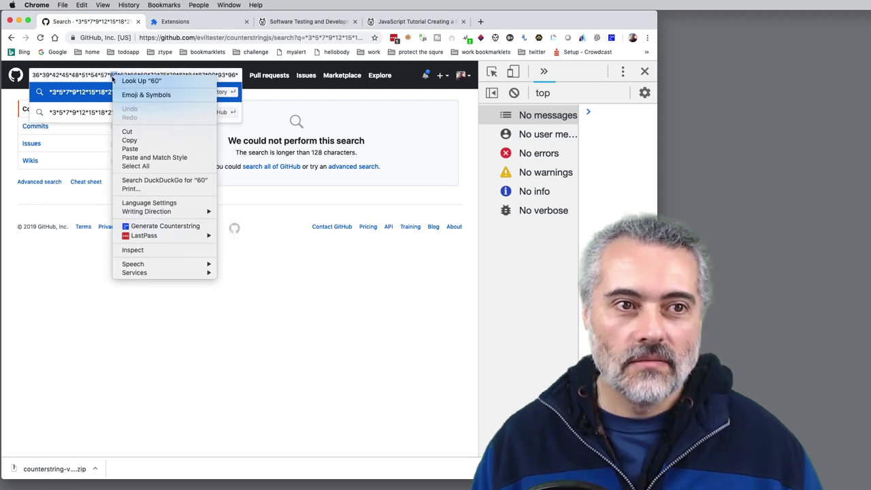
click(172, 225)
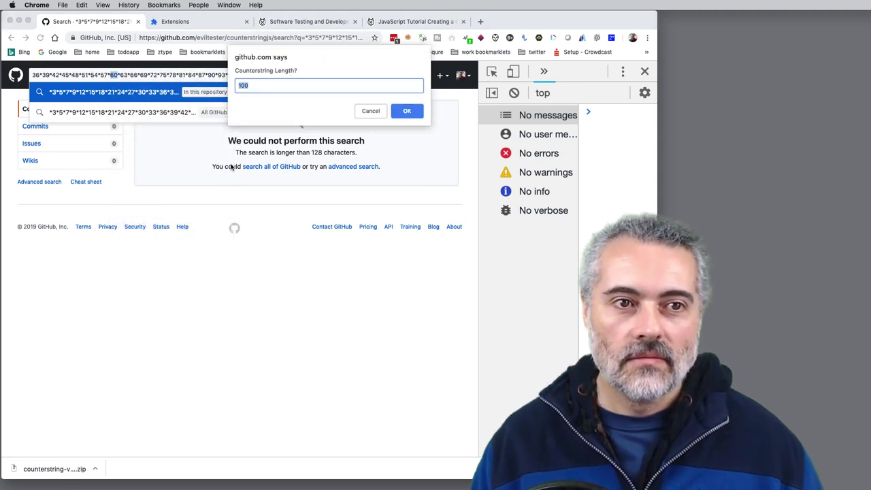
text(80)
key(Return)
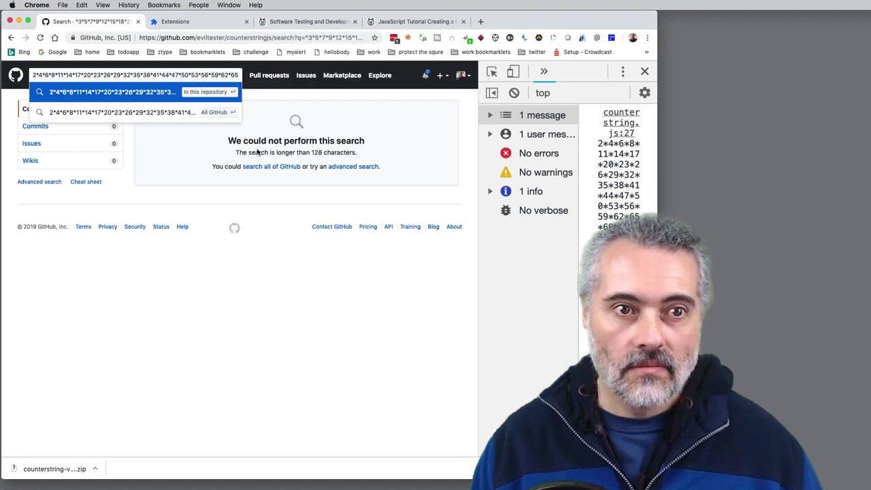
key(Return)
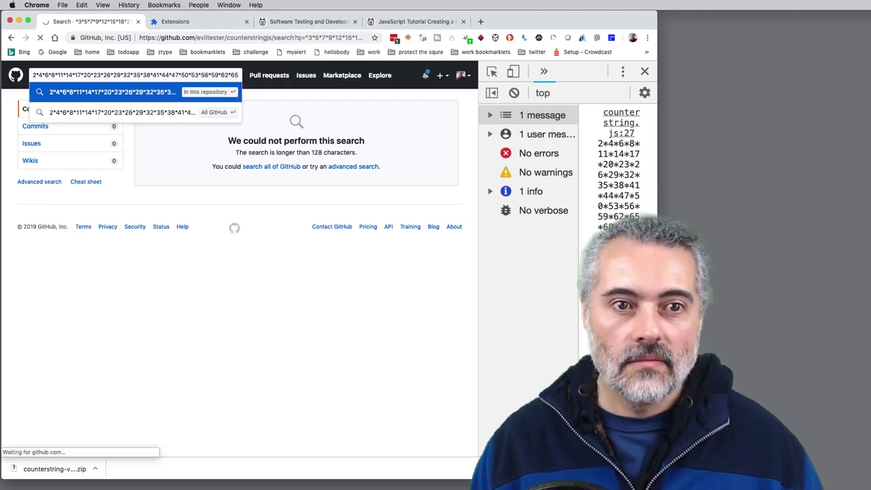